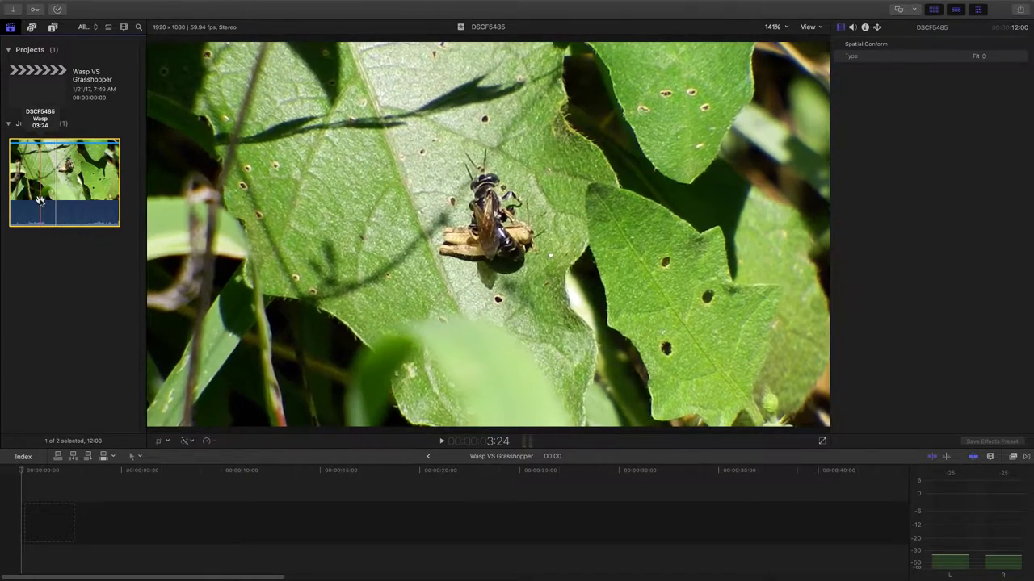
Add the DSCF5485 wasp clip to the empty timeline, preview the source, and select the timeline clip
{"action": "left_click_drag", "start_coordinate": [41, 198], "coordinate": [89, 521]}
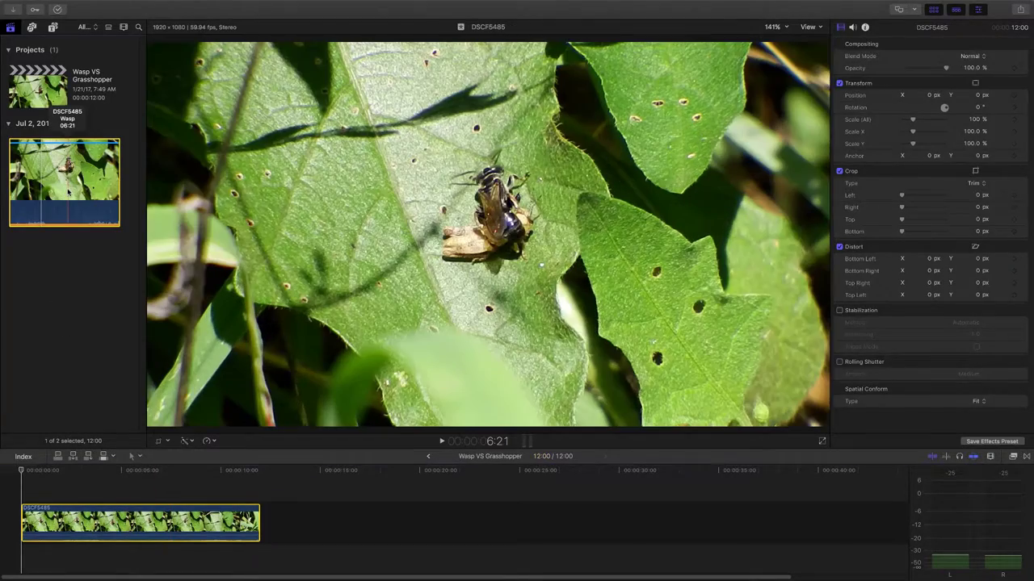
{"action": "left_click", "coordinate": [67, 190]}
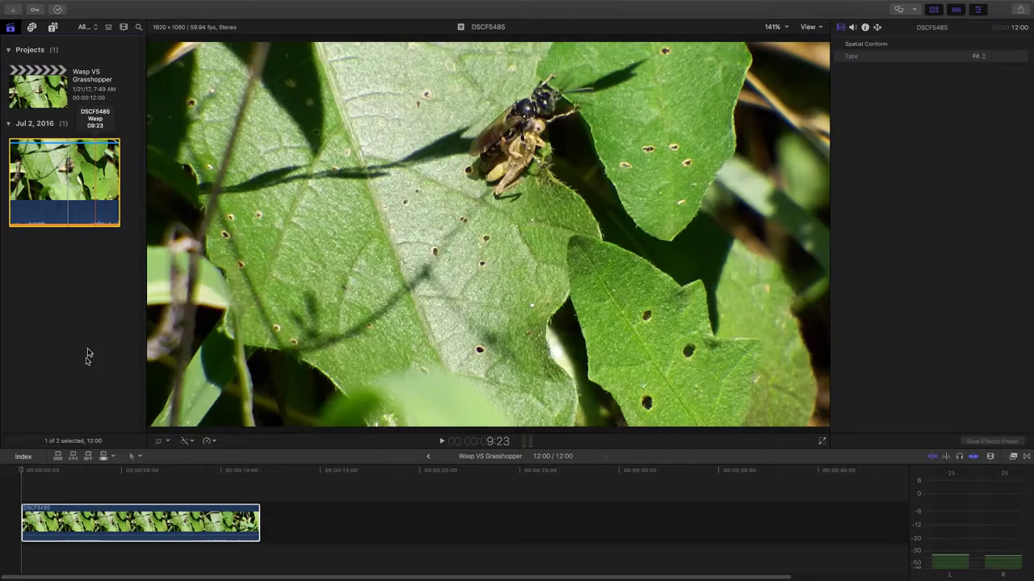
{"action": "left_click", "coordinate": [81, 529]}
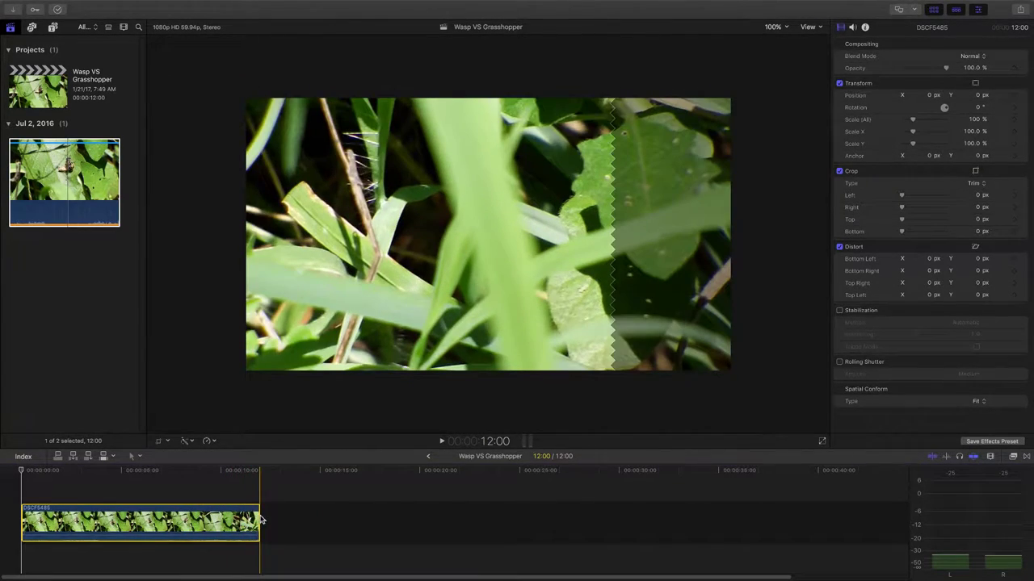
Trim about 1:19 off the wasp clip's end so the project runs 10:27
{"action": "left_click_drag", "start_coordinate": [257, 517], "coordinate": [229, 521]}
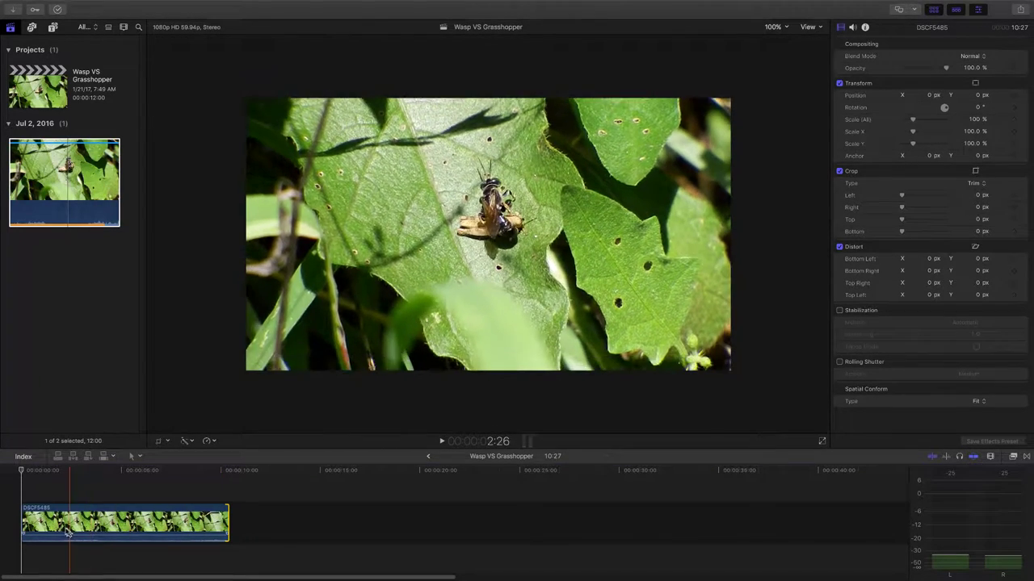
Retime the clip to a custom duration of 00:00:30:00, giving 35% speed
{"action": "left_click", "coordinate": [136, 525]}
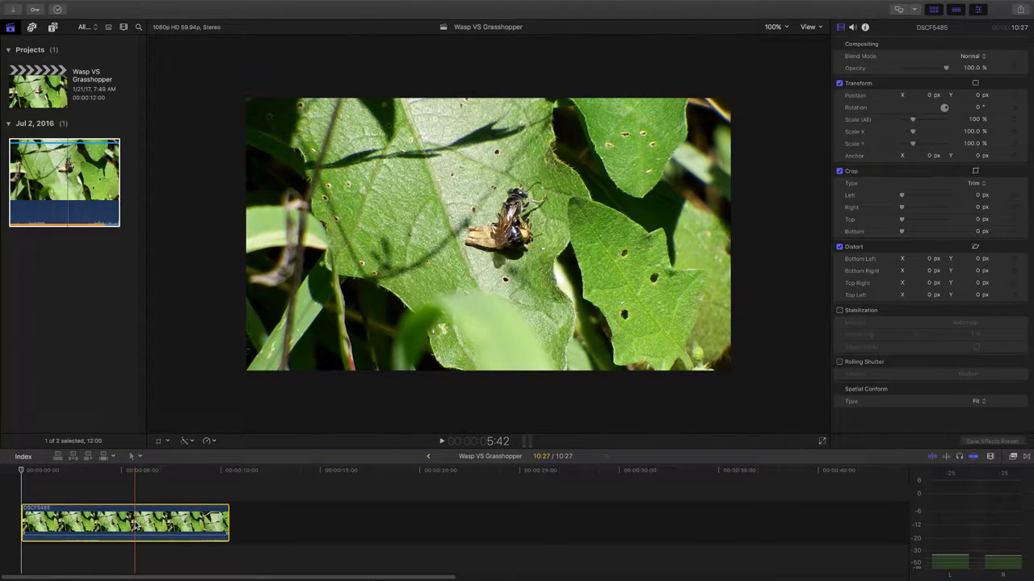
{"action": "left_click", "coordinate": [215, 442]}
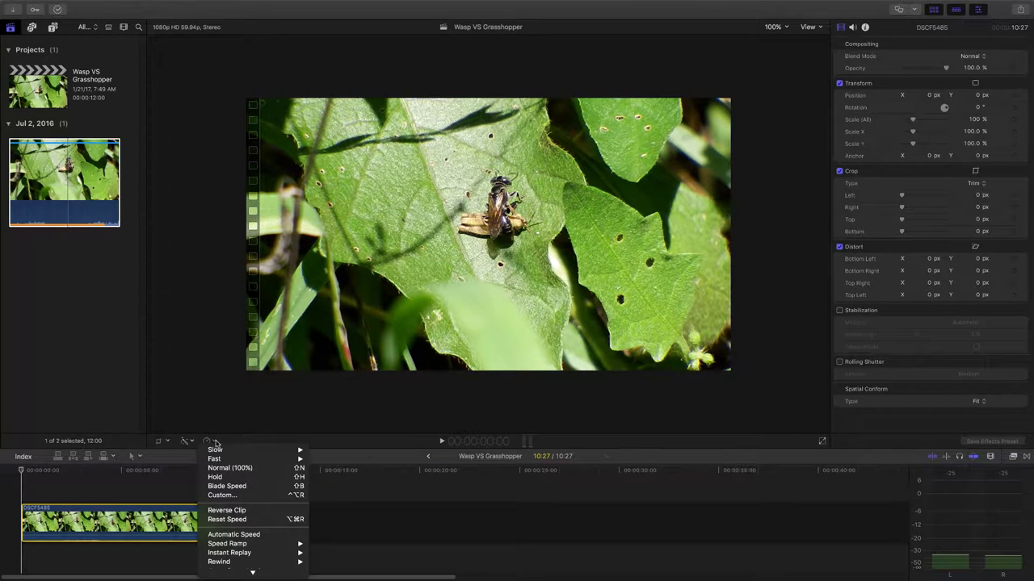
{"action": "left_click", "coordinate": [235, 496]}
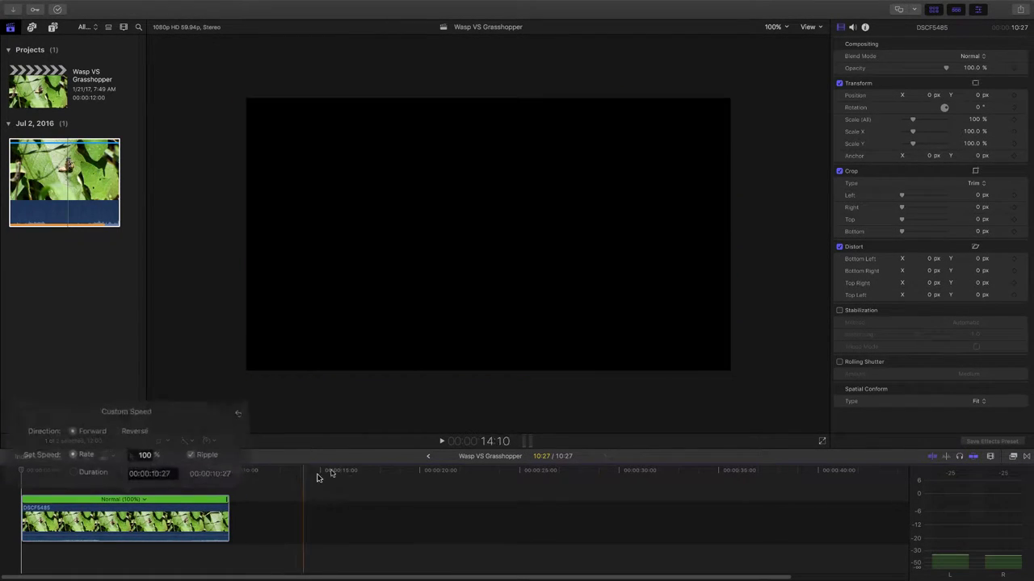
{"action": "left_click", "coordinate": [79, 475]}
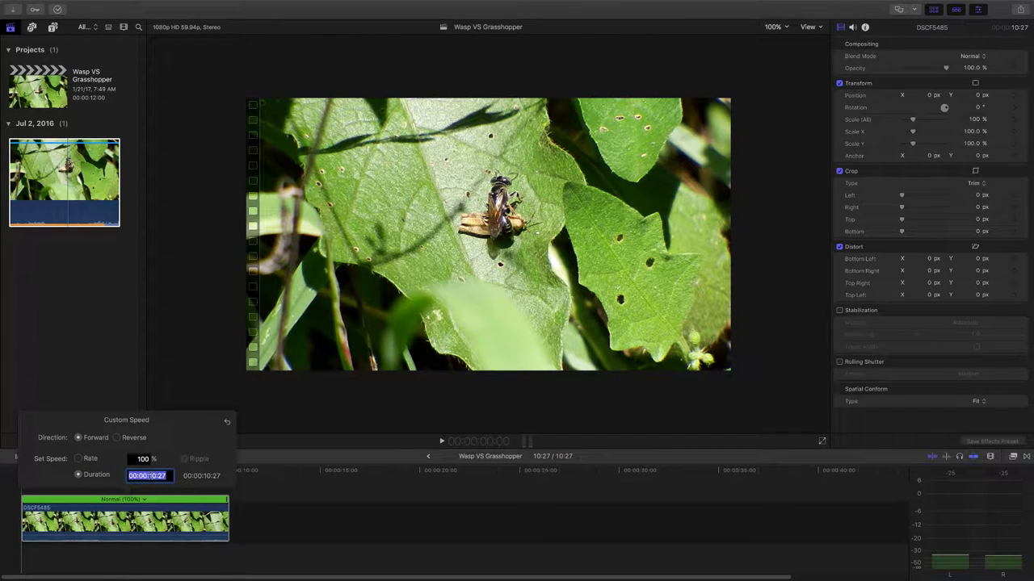
{"action": "left_click", "coordinate": [149, 476]}
{"action": "key", "text": "Return"}
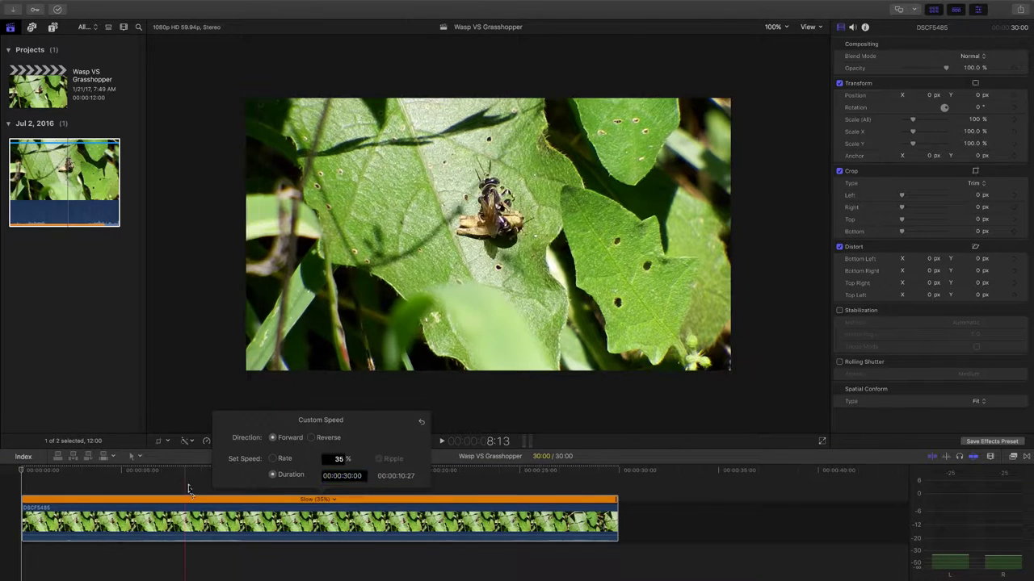
Close Custom Speed, fit the 30-second clip in the timeline, and play it back
{"action": "key", "text": "Escape"}
{"action": "key", "text": "shift+z"}
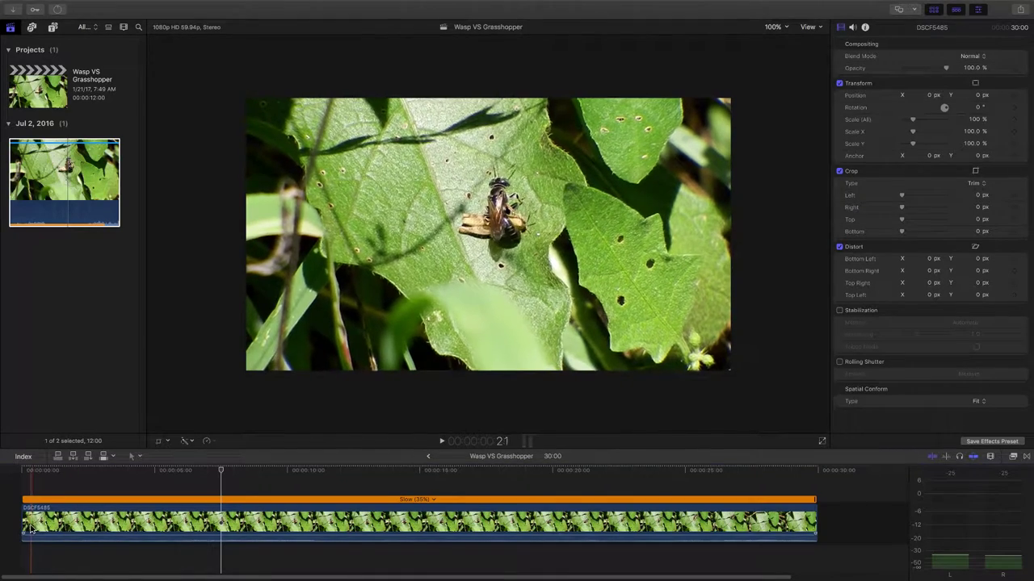
{"action": "key", "text": "space"}
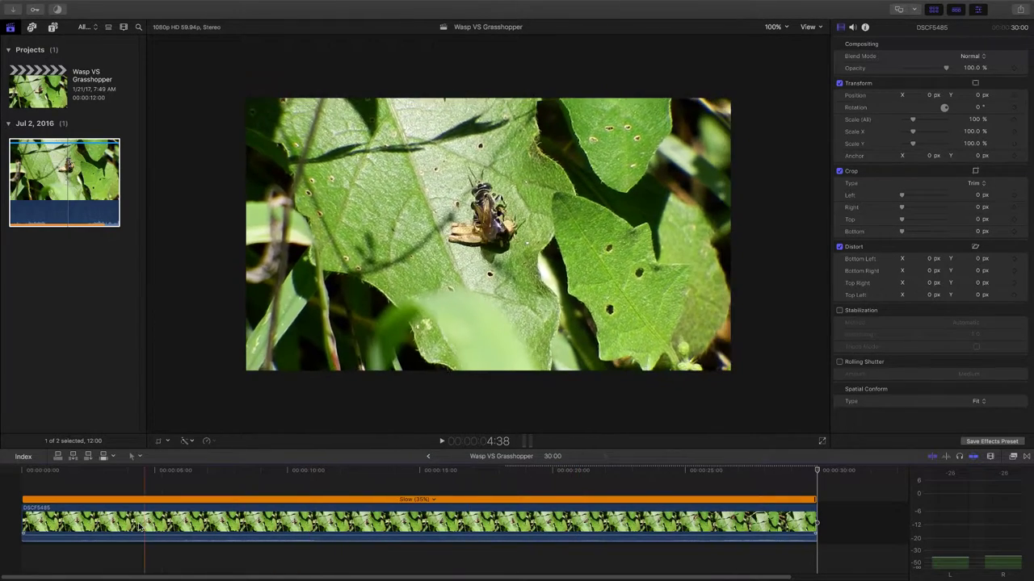
With the playhead near 19:27, enable Stabilization on the clip and check background rendering progress
{"action": "left_click", "coordinate": [60, 524]}
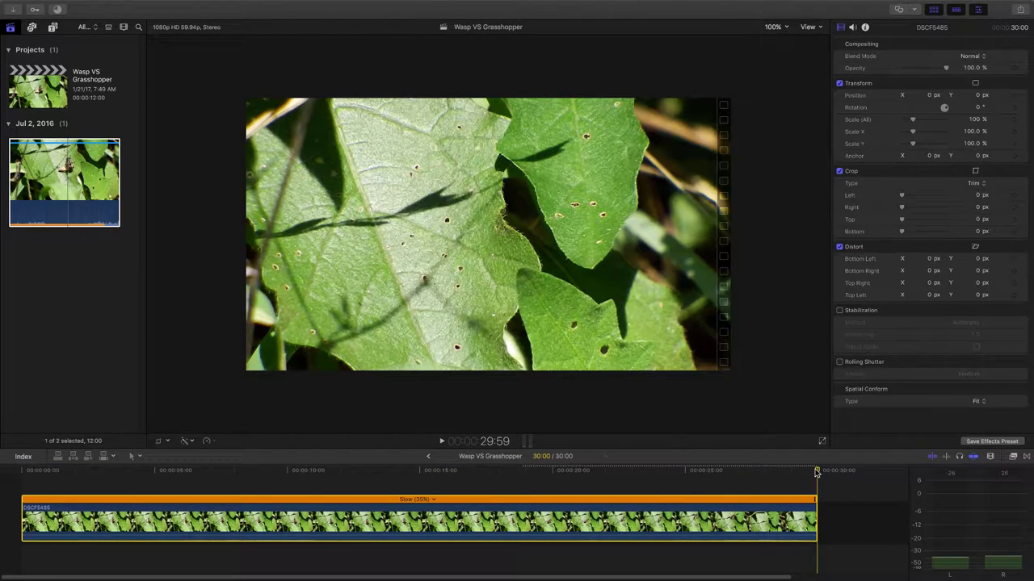
{"action": "left_click_drag", "start_coordinate": [556, 490], "coordinate": [538, 490]}
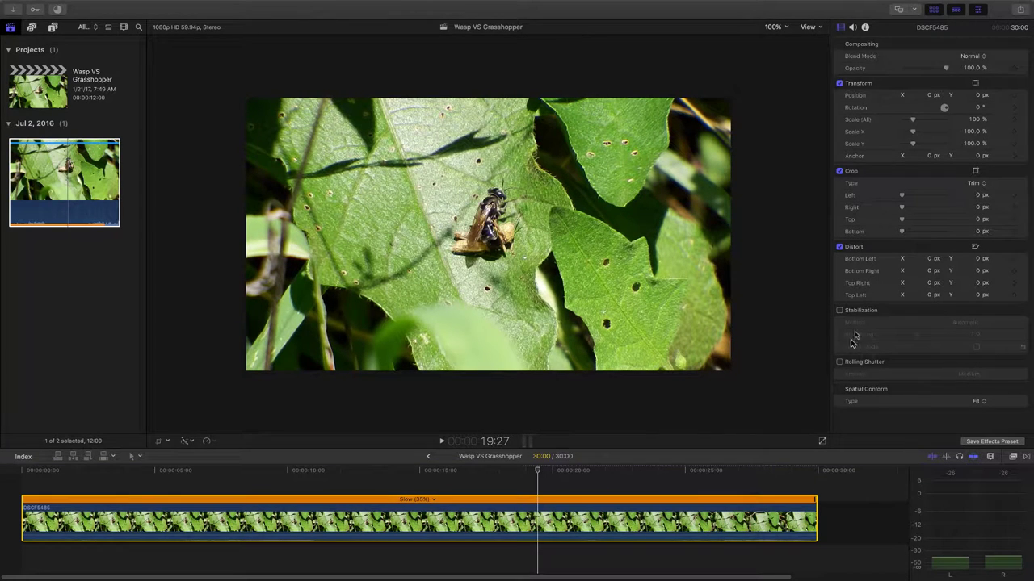
{"action": "left_click", "coordinate": [839, 311]}
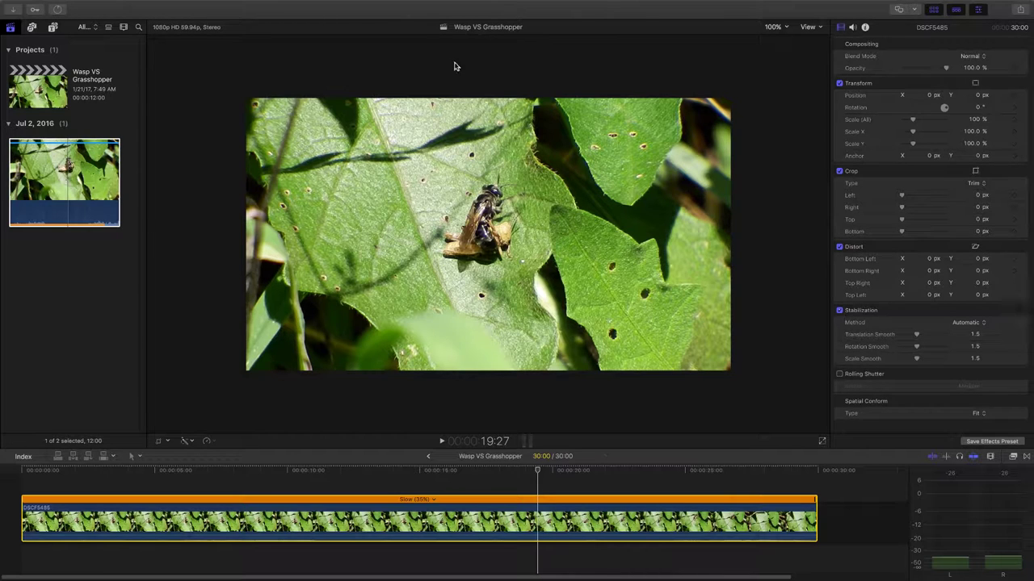
{"action": "left_click", "coordinate": [58, 10]}
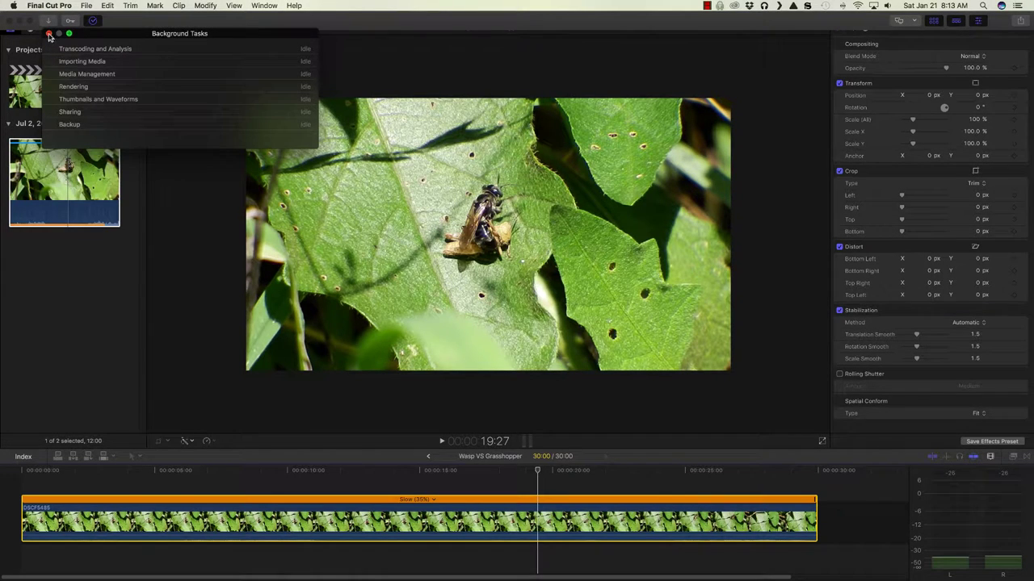
Close Background Tasks and play the stabilized clip from the start through 29:59
{"action": "left_click", "coordinate": [48, 34]}
{"action": "key", "text": "space"}
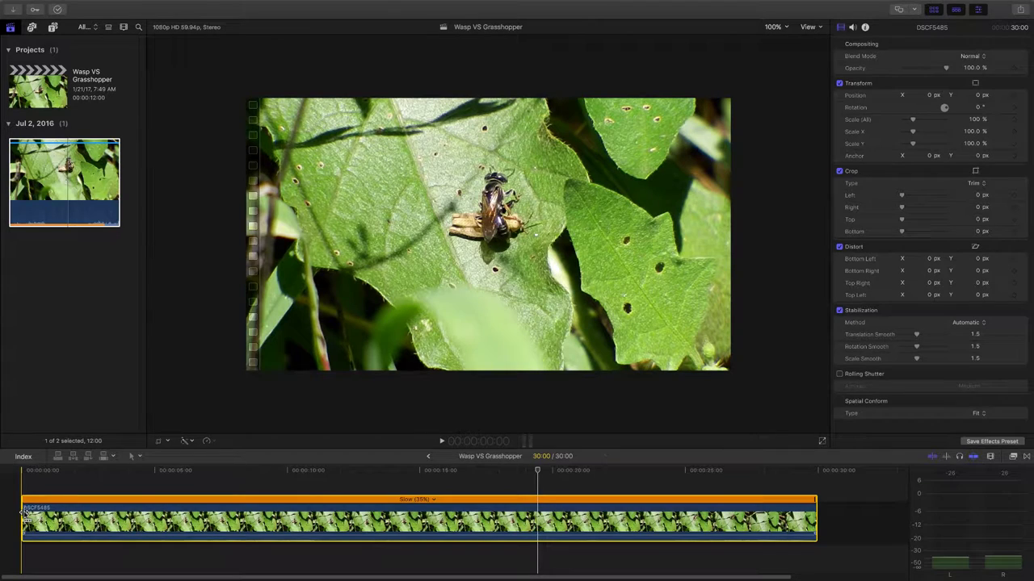
{"action": "key", "text": "space"}
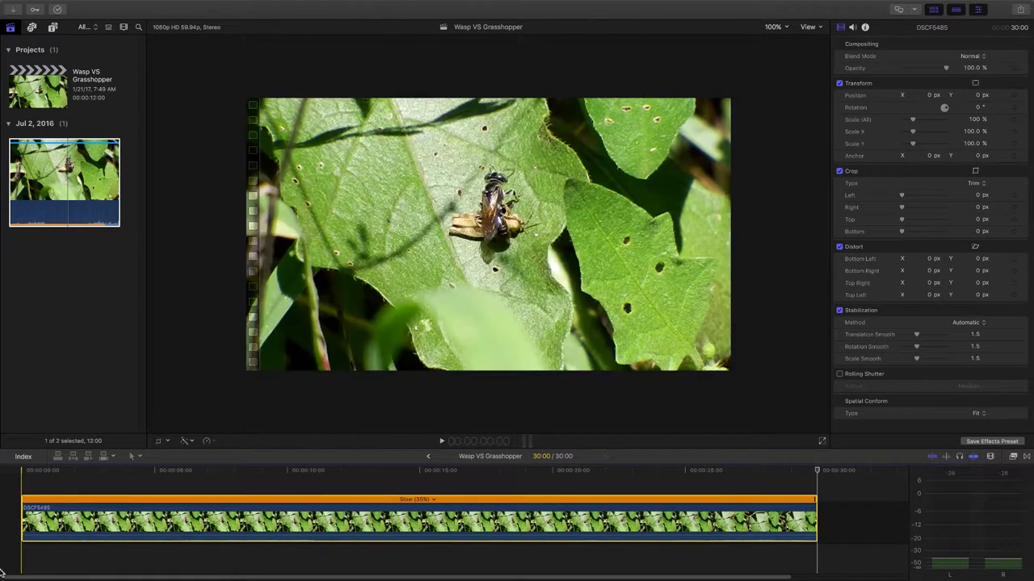
{"action": "left_click", "coordinate": [319, 486]}
{"action": "key", "text": "c"}
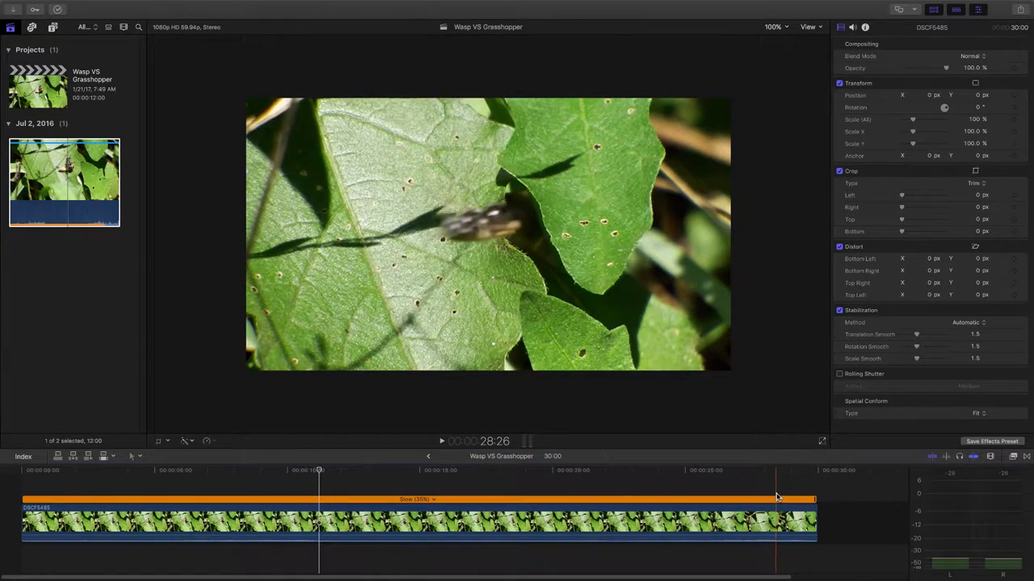
{"action": "left_click", "coordinate": [527, 521]}
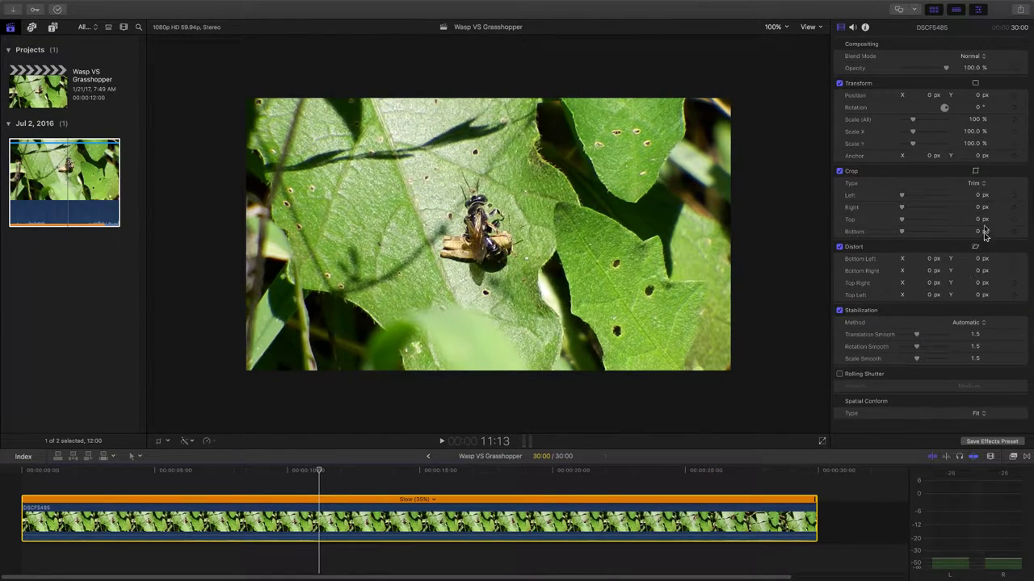
Switch the clip's crop mode to Ken Burns using the inspector's Crop controls
{"action": "left_click", "coordinate": [976, 172]}
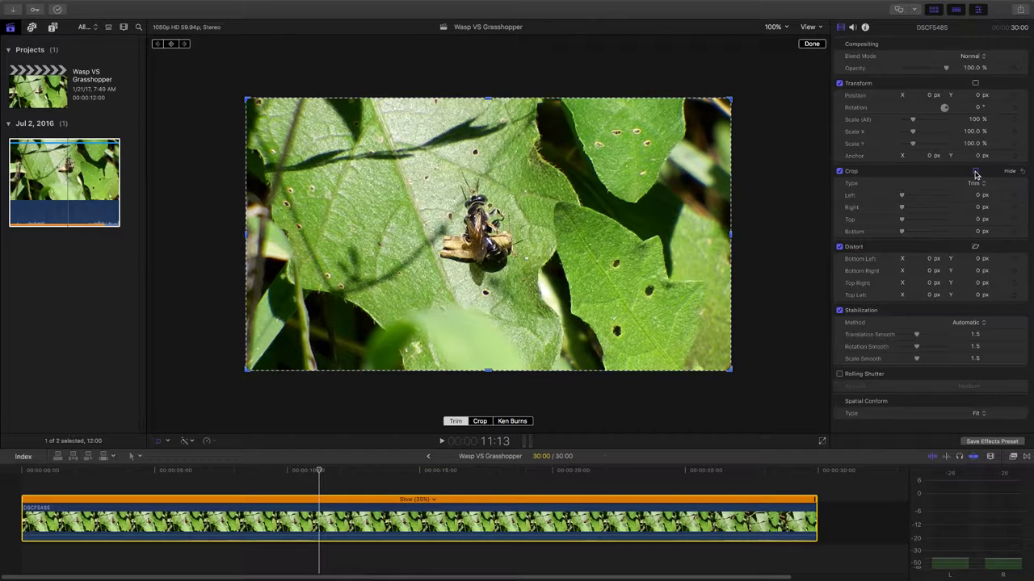
{"action": "left_click", "coordinate": [512, 422]}
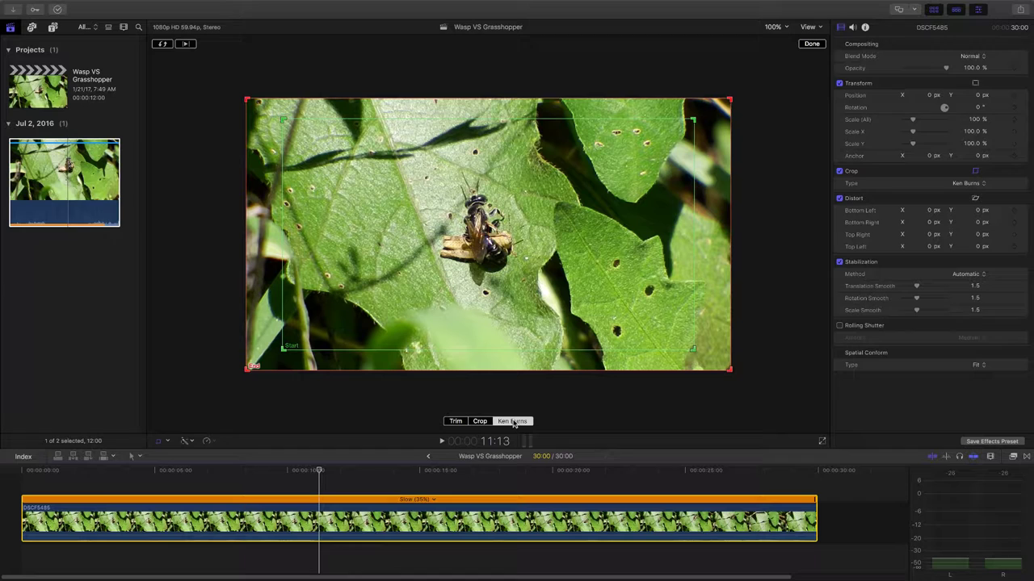
Resize and reposition the Ken Burns Start rectangle into a 160% close-up on the wasp and grasshopper
{"action": "left_click", "coordinate": [340, 349]}
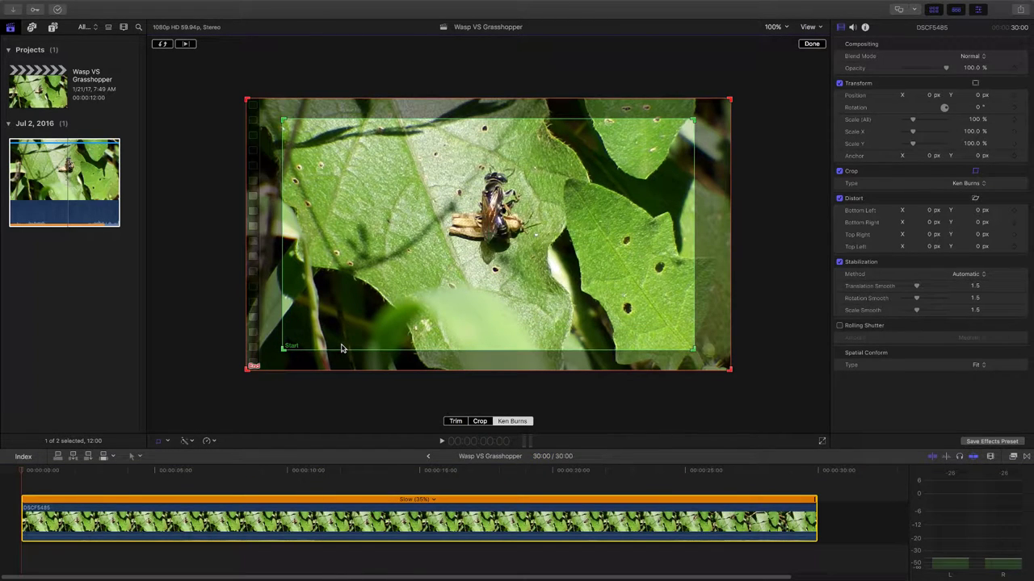
{"action": "left_click_drag", "start_coordinate": [281, 350], "coordinate": [420, 245]}
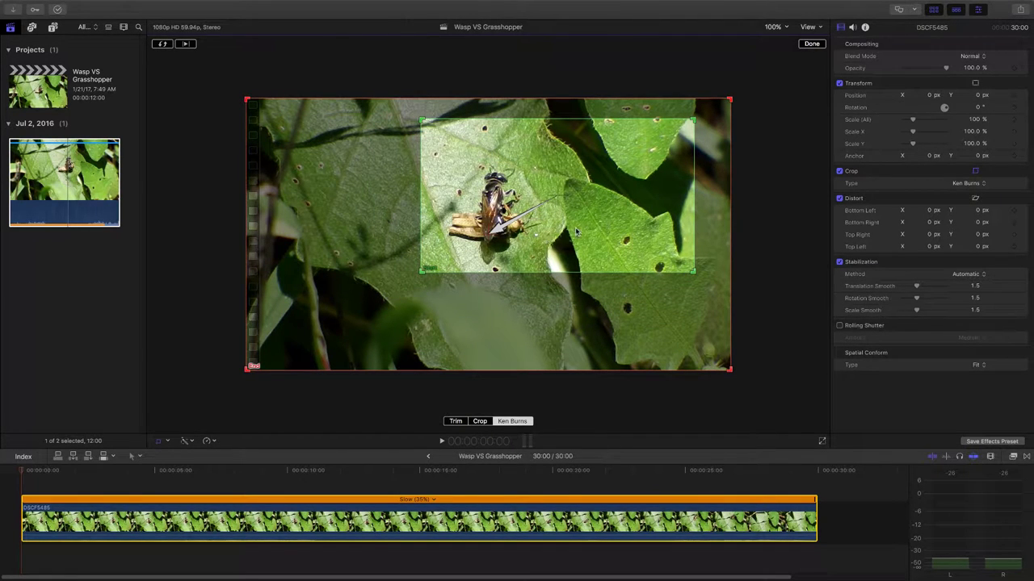
{"action": "left_click_drag", "start_coordinate": [576, 233], "coordinate": [512, 247]}
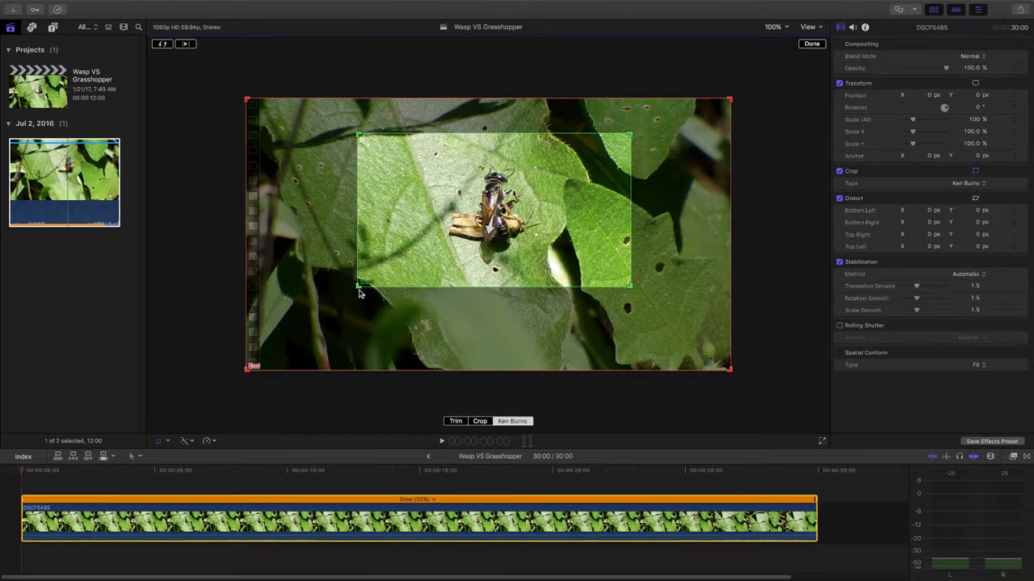
{"action": "left_click_drag", "start_coordinate": [358, 286], "coordinate": [327, 322]}
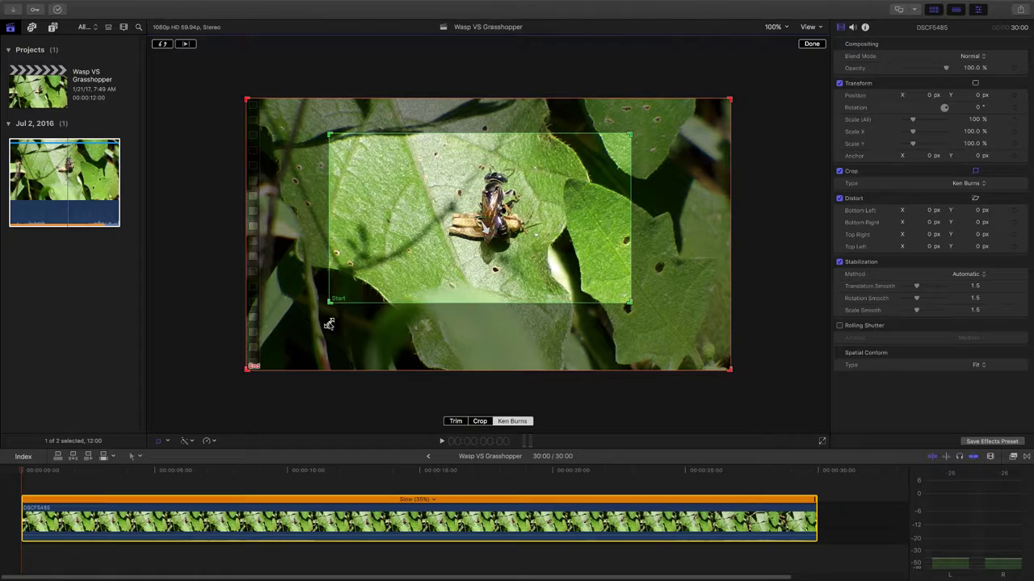
{"action": "left_click_drag", "start_coordinate": [555, 243], "coordinate": [582, 240]}
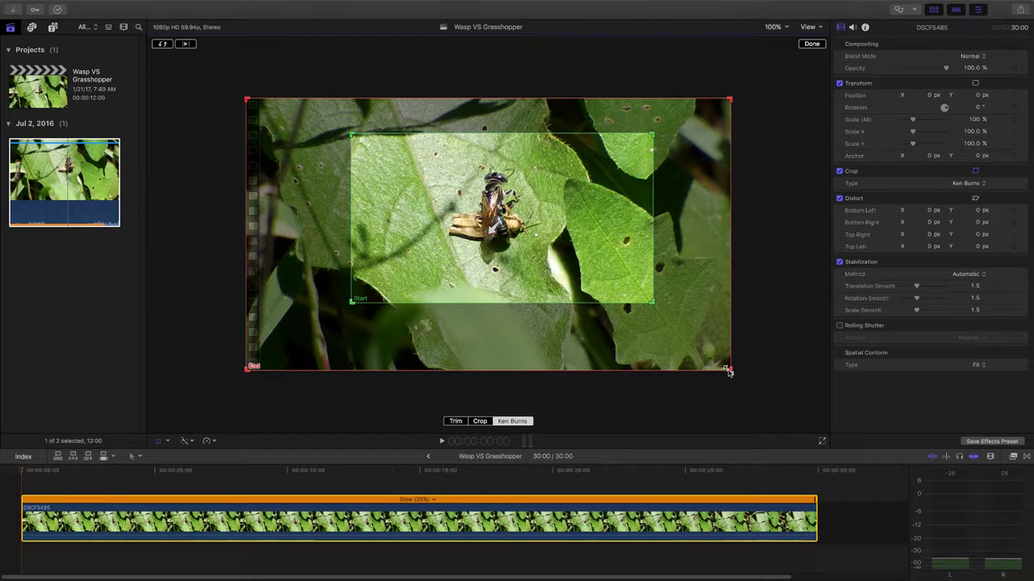
Shrink the End rectangle from its lower-right corner to about 115%, checking the framing at 26:03
{"action": "left_click_drag", "start_coordinate": [728, 370], "coordinate": [684, 328]}
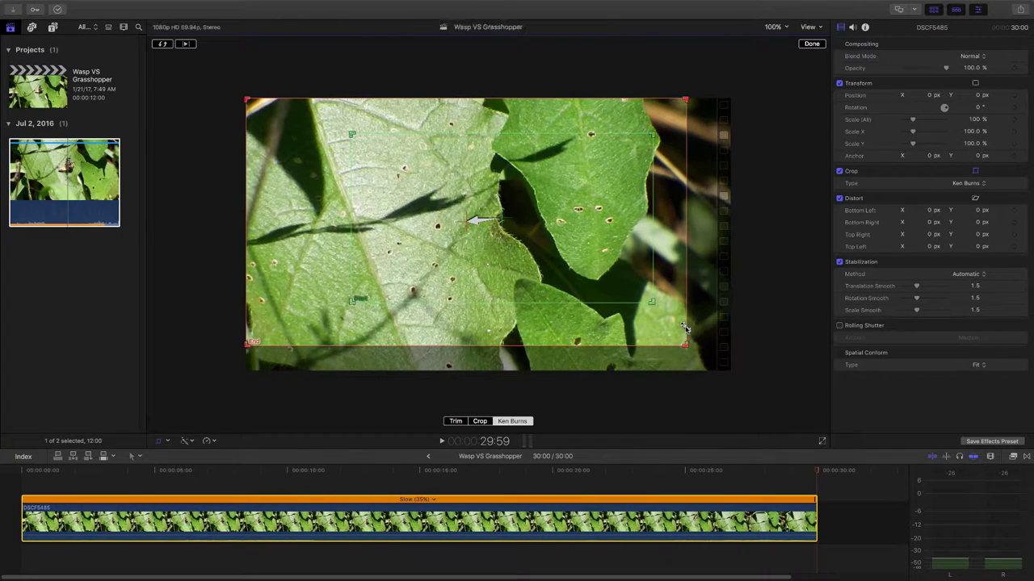
{"action": "left_click", "coordinate": [712, 483]}
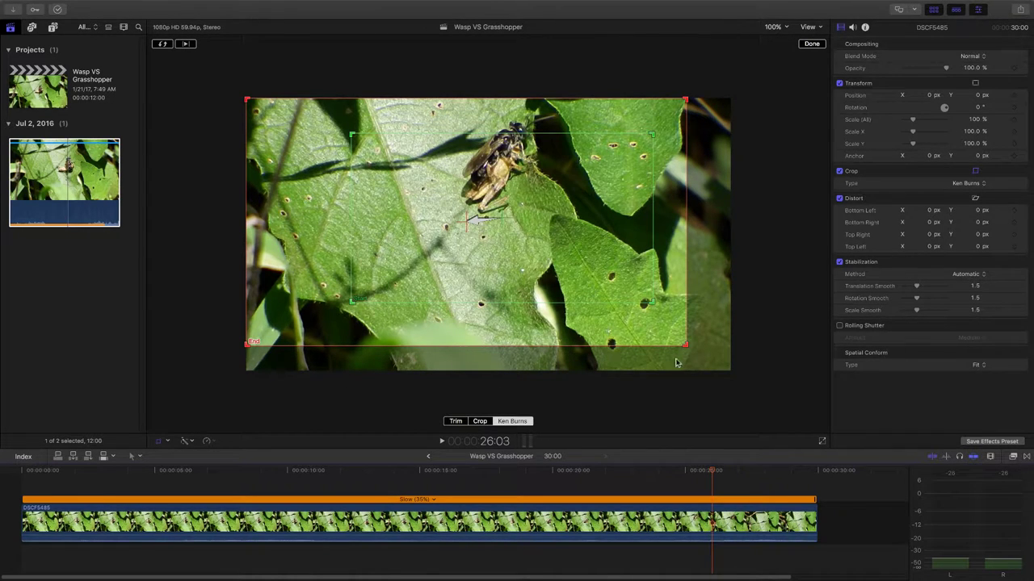
{"action": "mouse_move", "coordinate": [684, 345]}
{"action": "left_mouse_down"}
{"action": "mouse_move", "coordinate": [675, 331]}
{"action": "mouse_move", "coordinate": [681, 339]}
{"action": "left_mouse_up"}
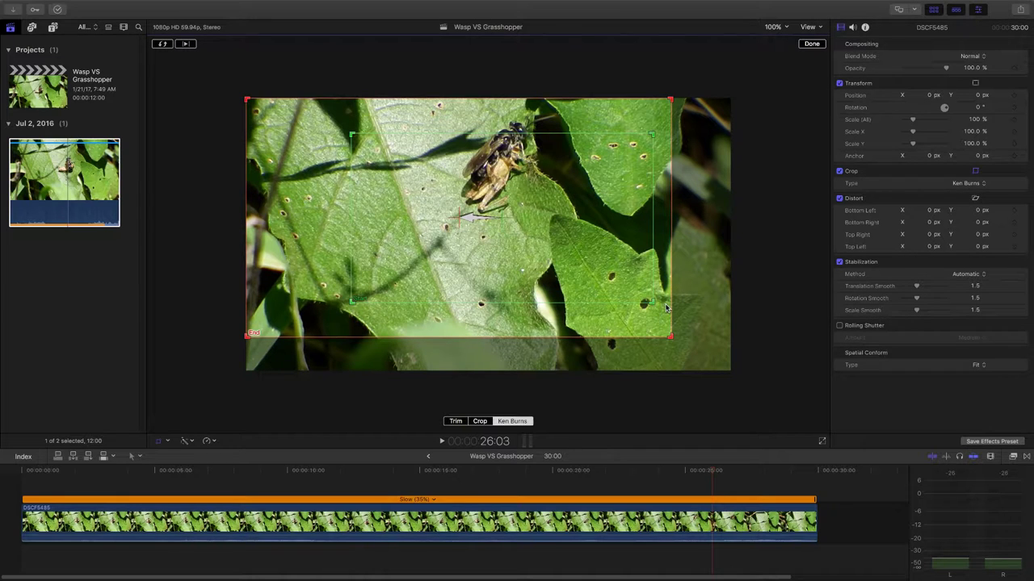
Confirm the Ken Burns move with Done and reselect the wasp clip in the timeline
{"action": "left_click", "coordinate": [810, 44]}
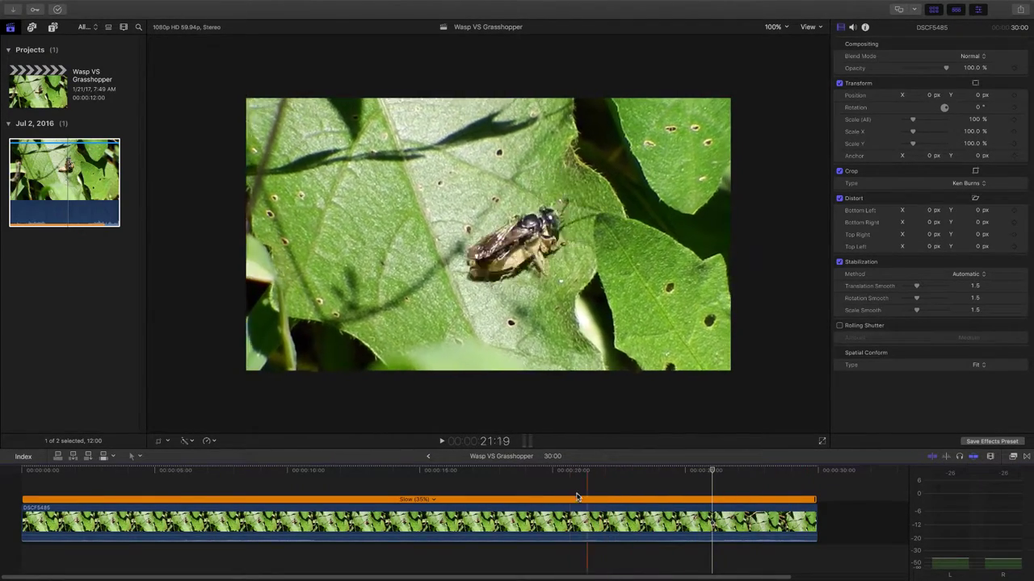
{"action": "left_click", "coordinate": [373, 513]}
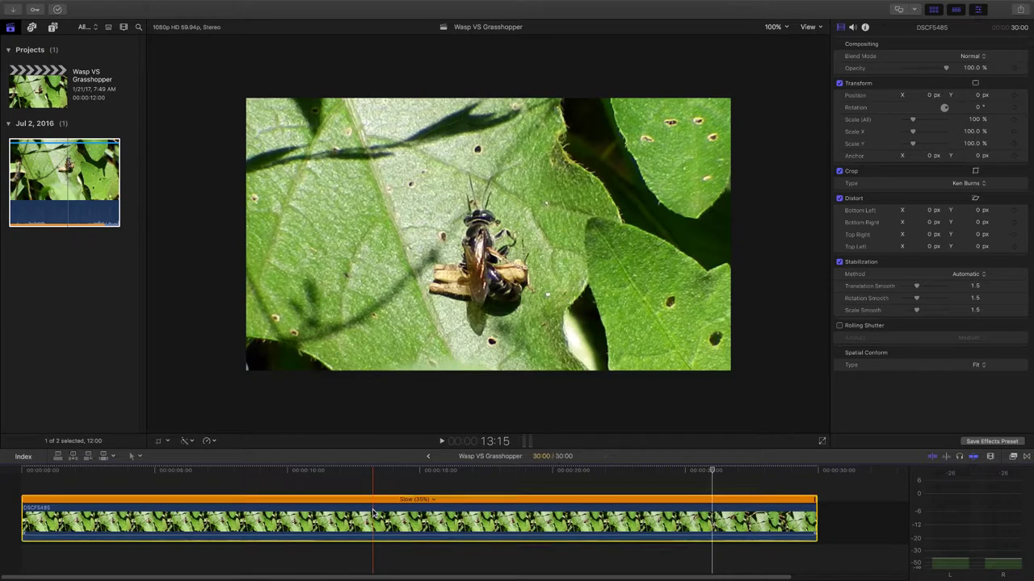
Place a one-second Cross Dissolve from the Transitions browser at the end of the wasp clip
{"action": "left_click", "coordinate": [1025, 457]}
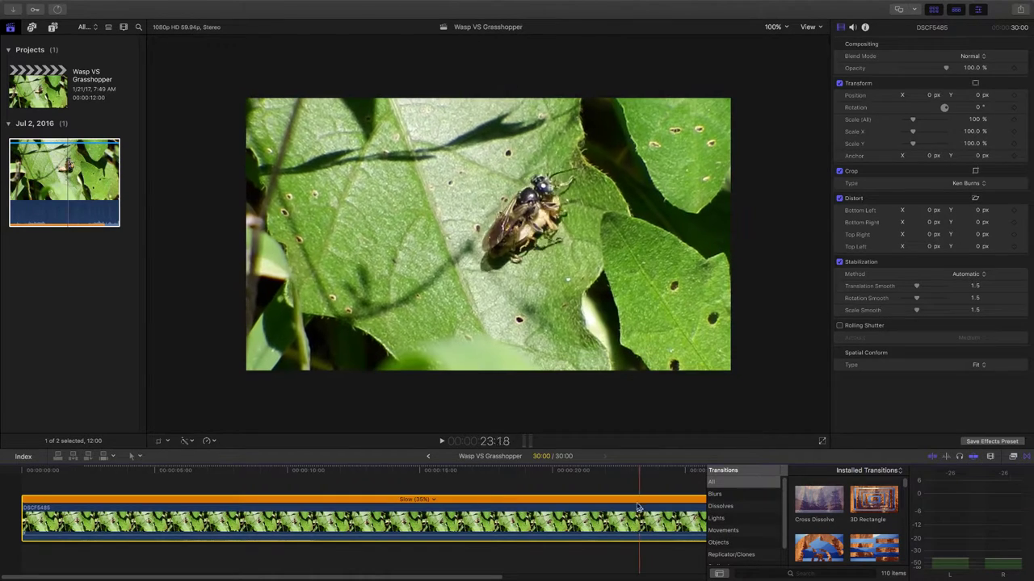
{"action": "key", "text": "shift+z"}
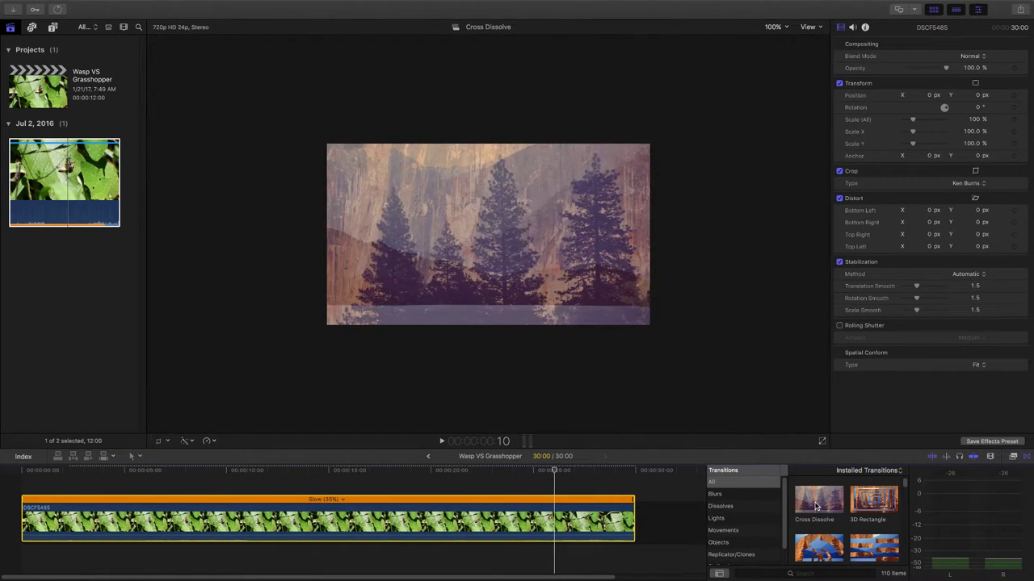
{"action": "left_click_drag", "start_coordinate": [816, 506], "coordinate": [626, 530]}
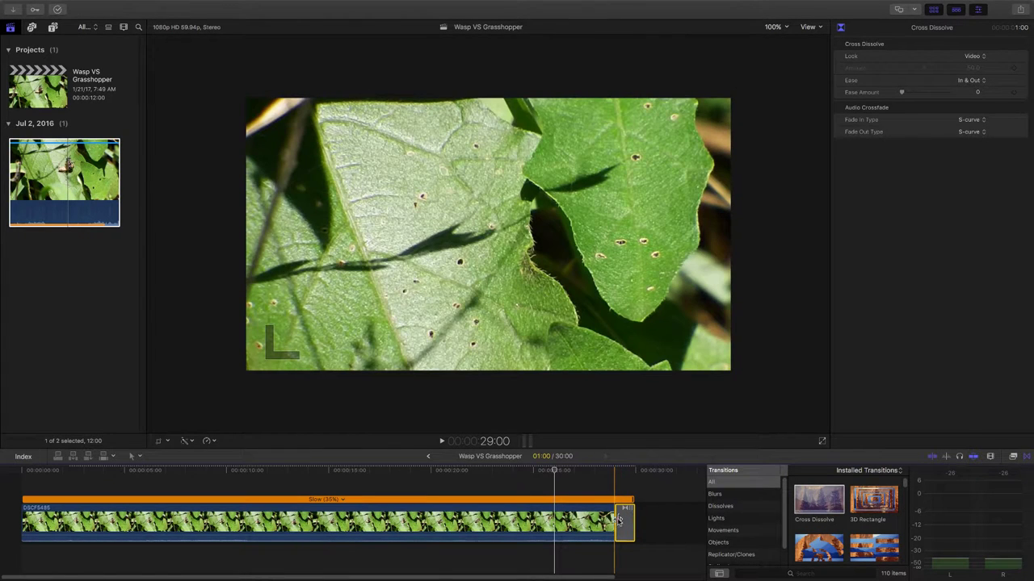
Trim the Cross Dissolve's left edge so it runs 00:41 instead of 1:00
{"action": "left_click_drag", "start_coordinate": [616, 521], "coordinate": [619, 521]}
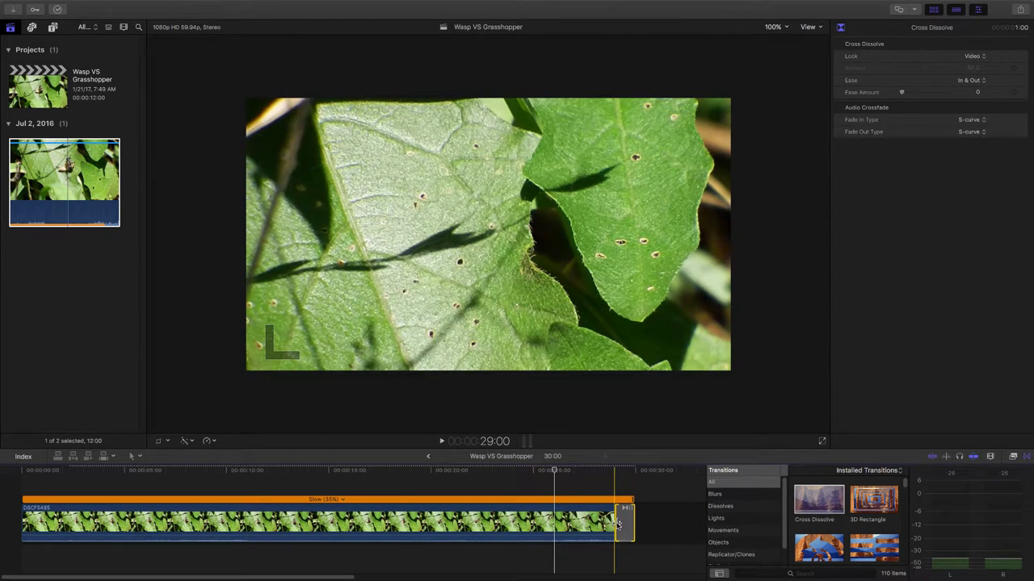
{"action": "left_click_drag", "start_coordinate": [619, 523], "coordinate": [624, 525]}
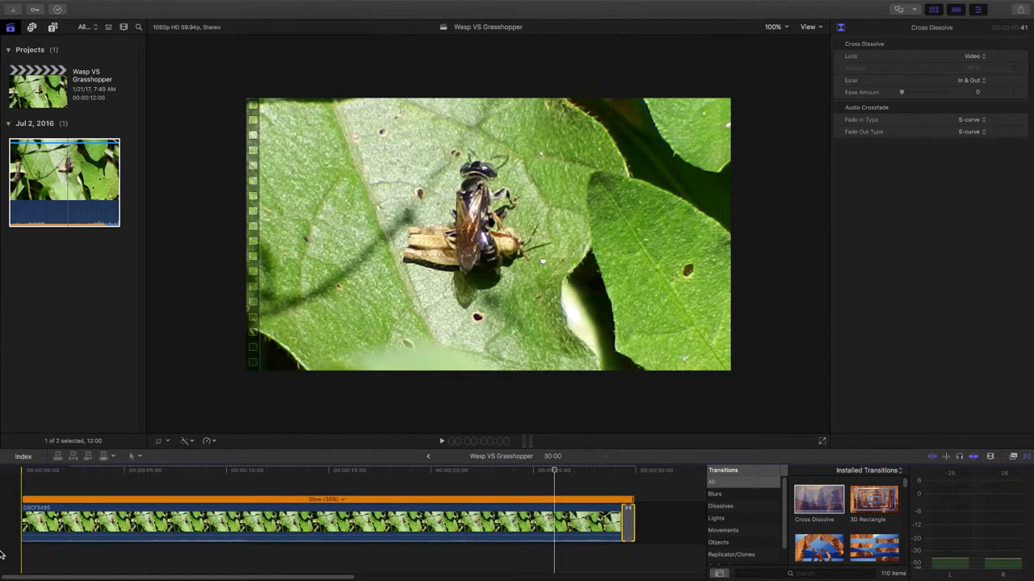